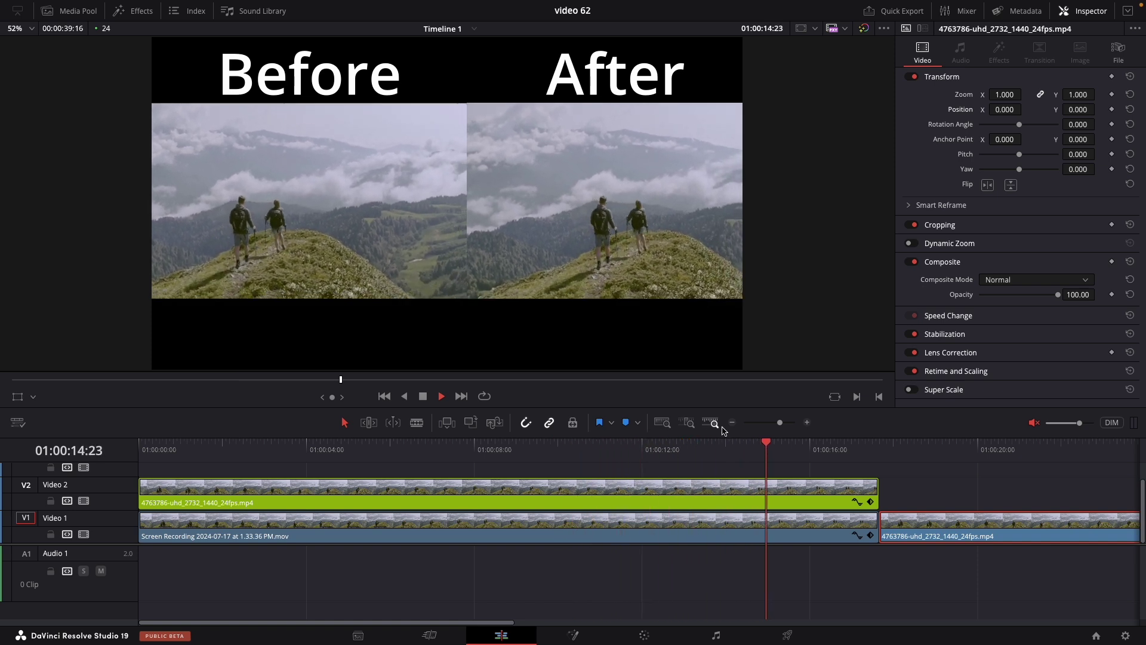
Stop the preview and jump the playhead to the hiking clip at 01:00:17:16.
key(Down)
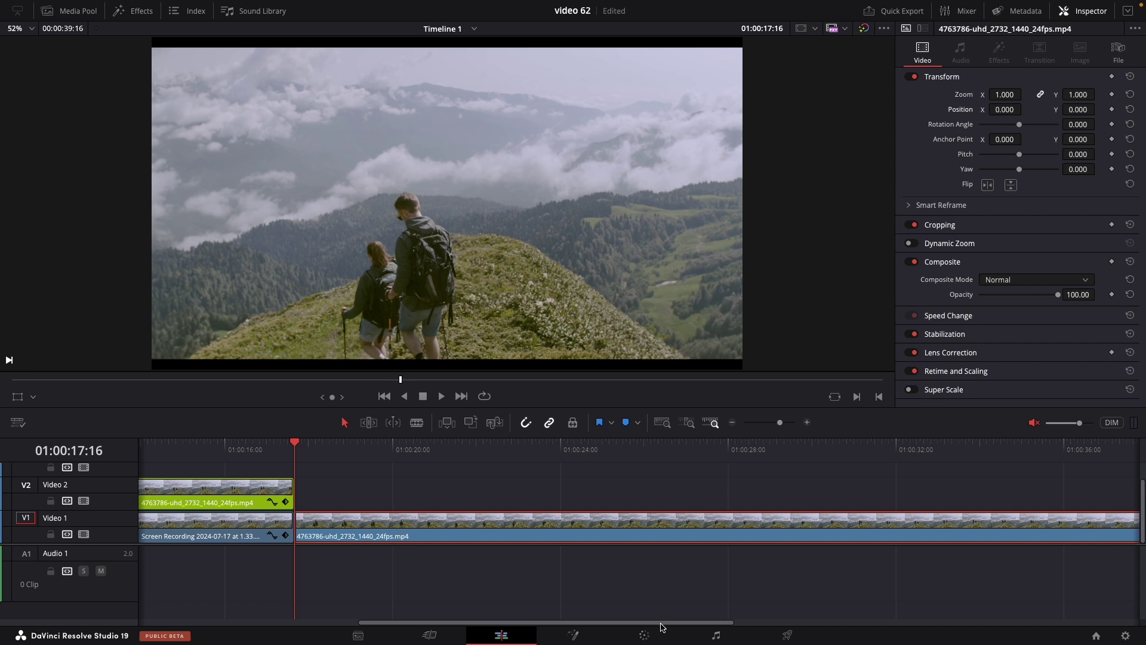
Switch the hiking clip to the Color page to reach the Tracker stabilizer.
click(646, 635)
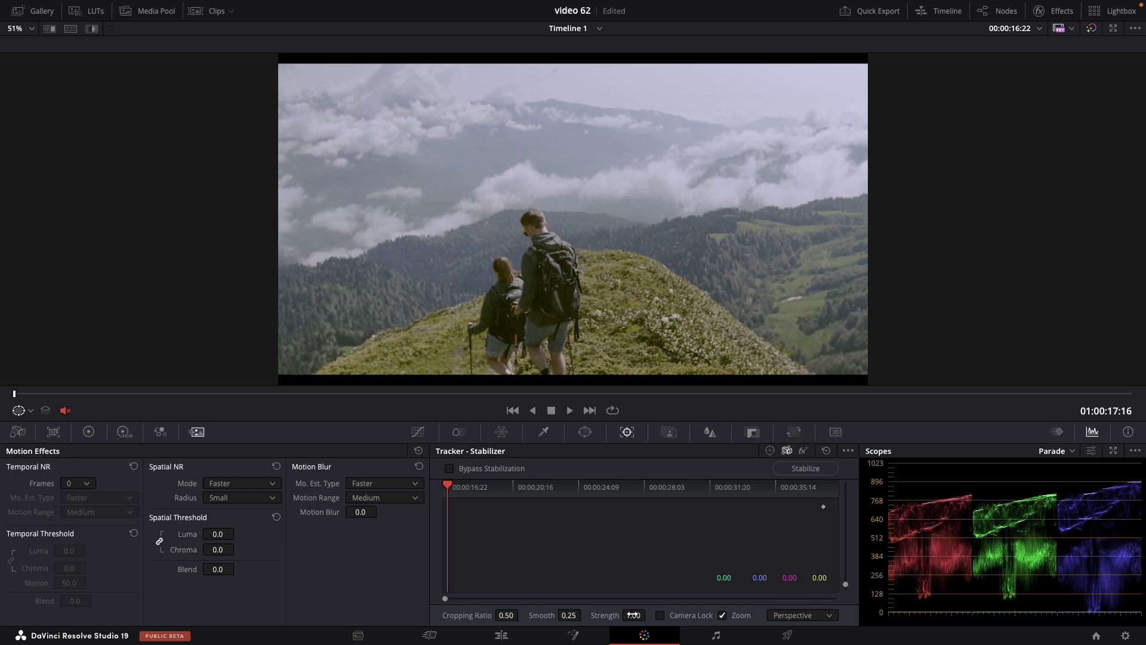
Choose Perspective from the Tracker – Stabilizer mode dropdown.
click(793, 614)
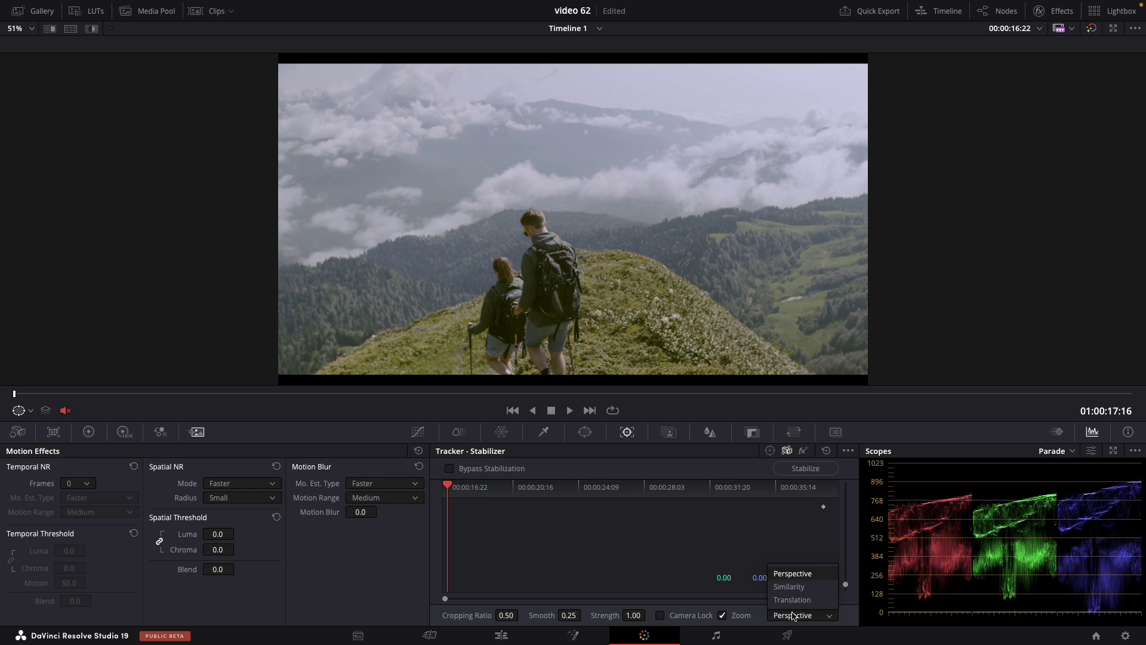
click(794, 618)
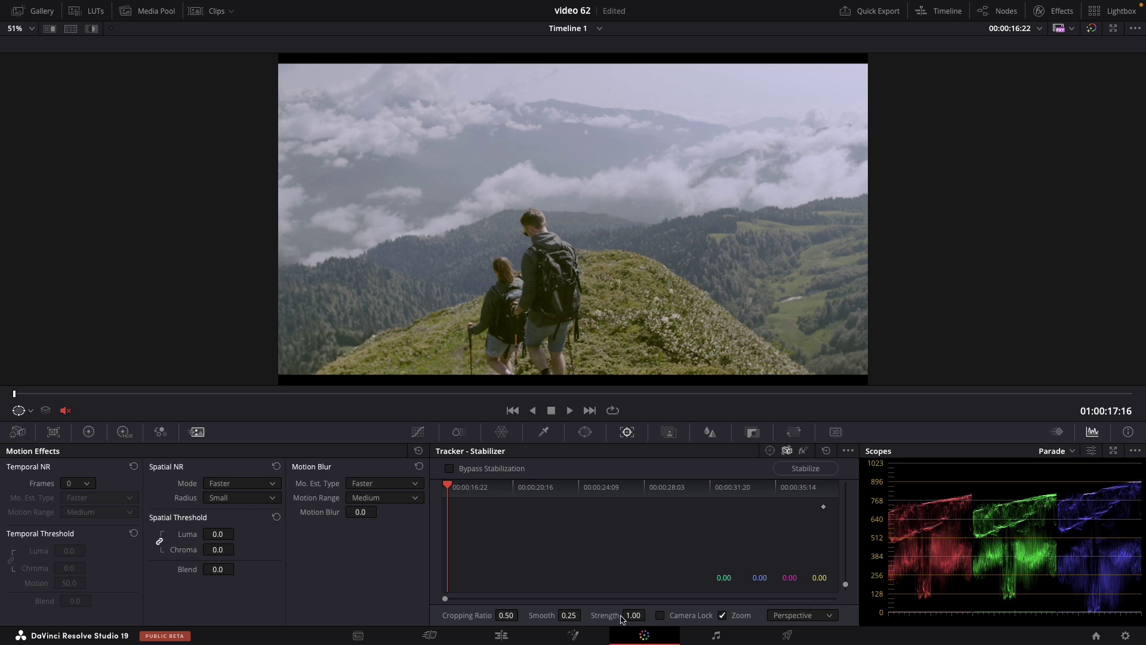
Run Stabilize on the hiking clip in Perspective mode, then go back to the Edit page.
click(794, 469)
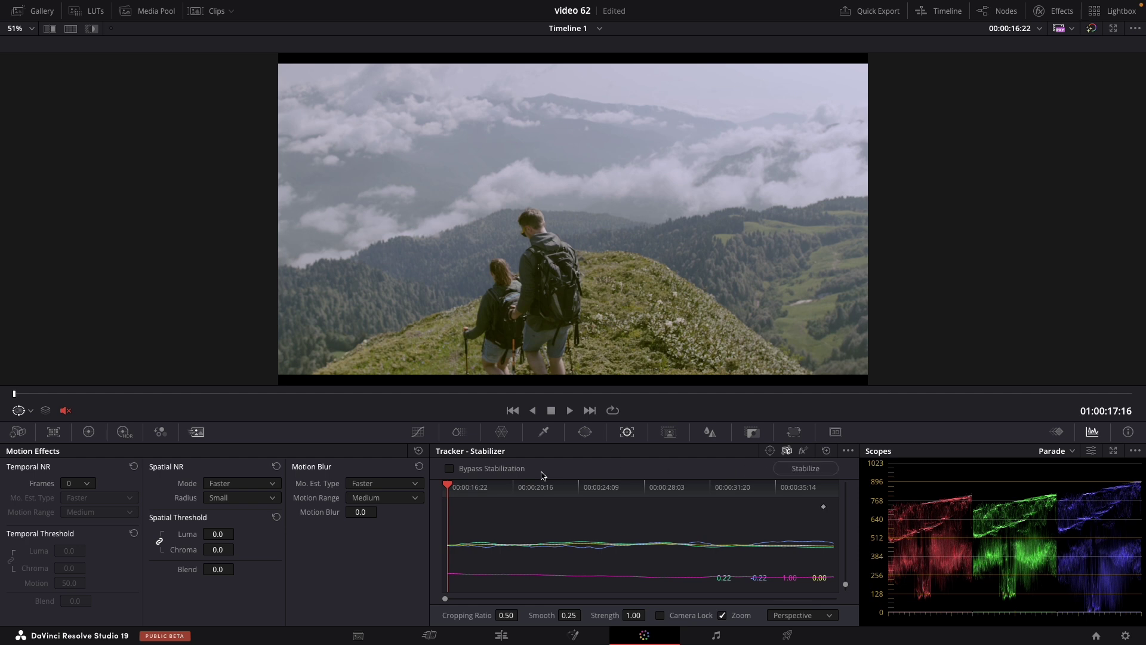
click(493, 639)
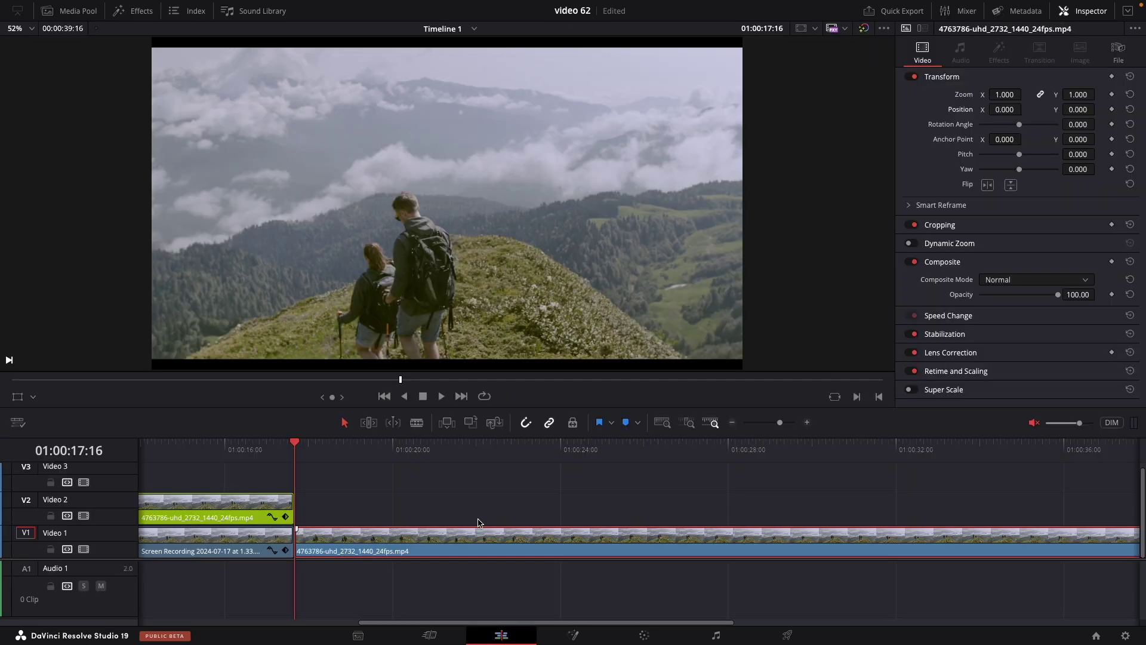